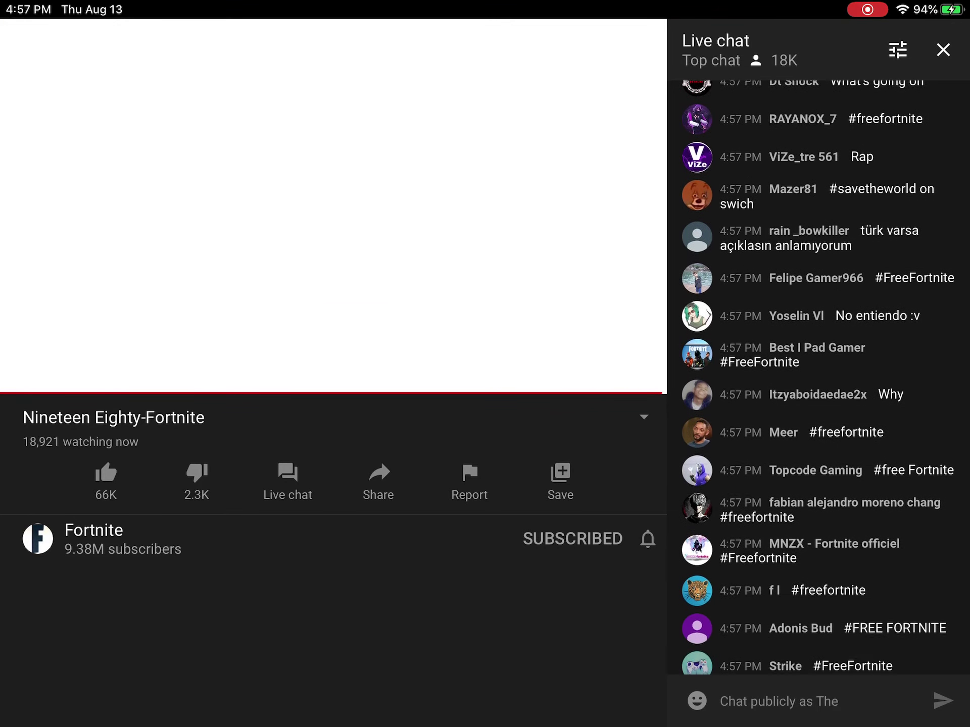
Step: Close the Live chat panel beside the Nineteen Eighty-Fortnite stream to reveal up-next videos
{"action": "left_click", "coordinate": [942, 49]}
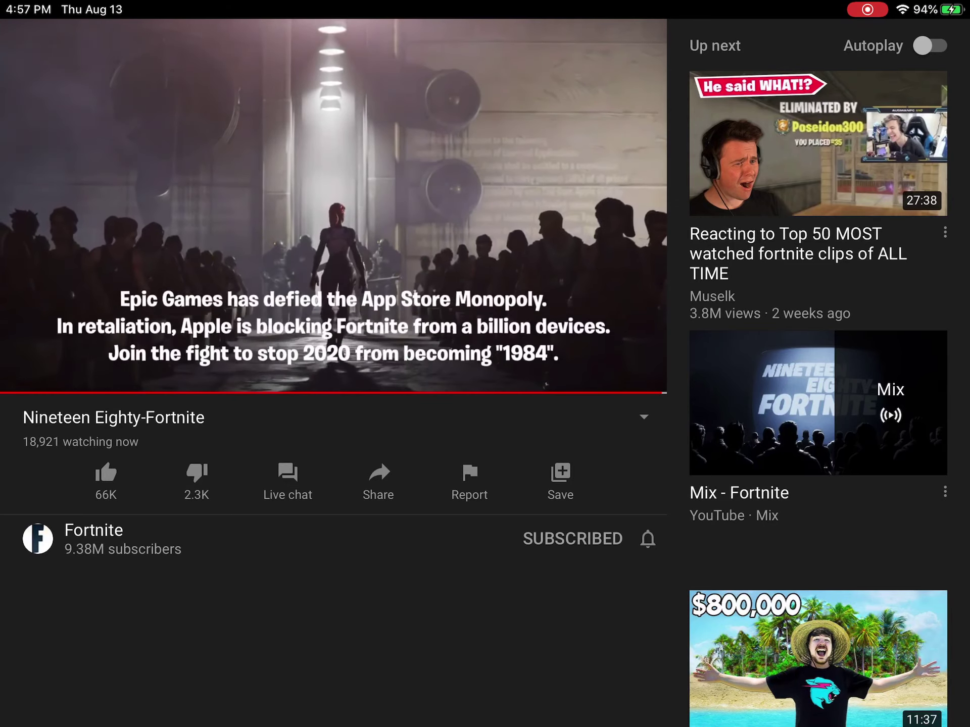
Step: Toggle the stream's player controls, minimise it to a mini-player, then close the mini-player
{"action": "left_click", "coordinate": [334, 204]}
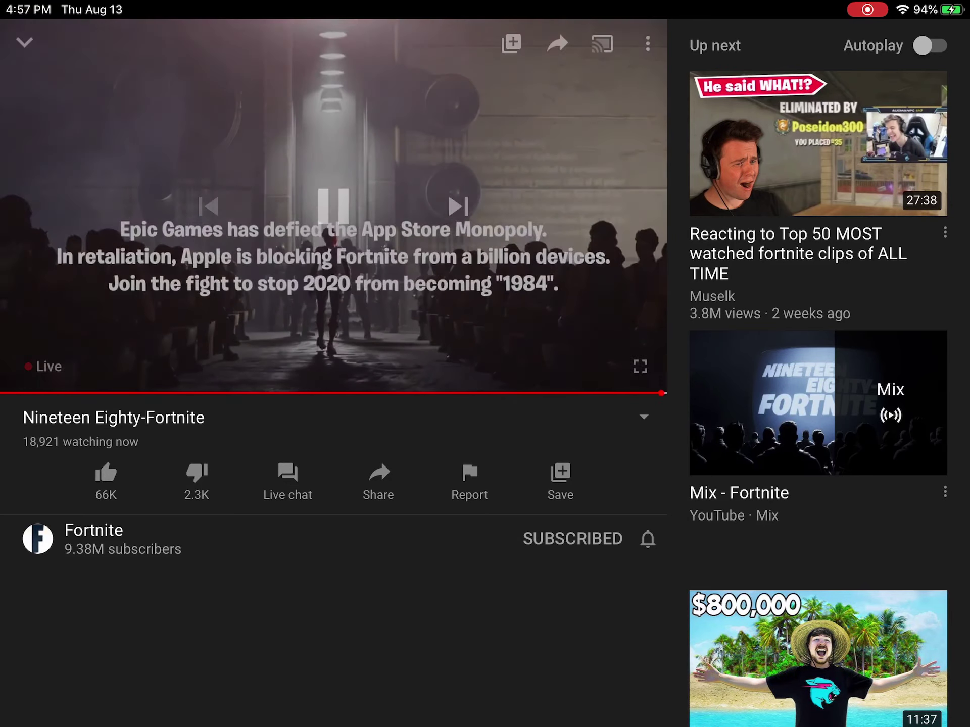
{"action": "left_click", "coordinate": [333, 207]}
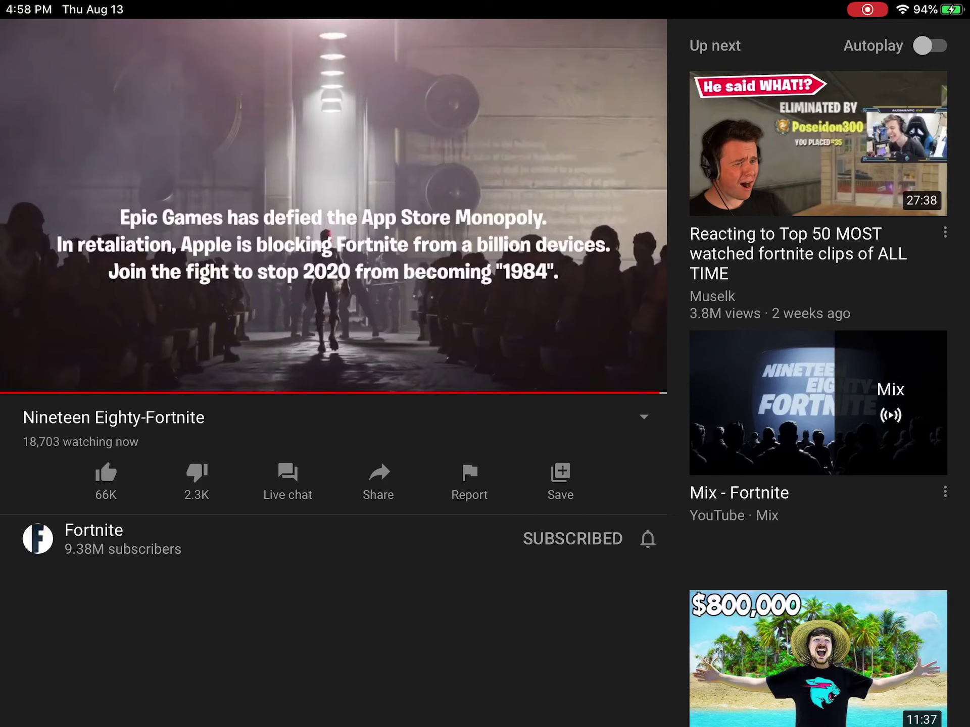
{"action": "left_click", "coordinate": [333, 304]}
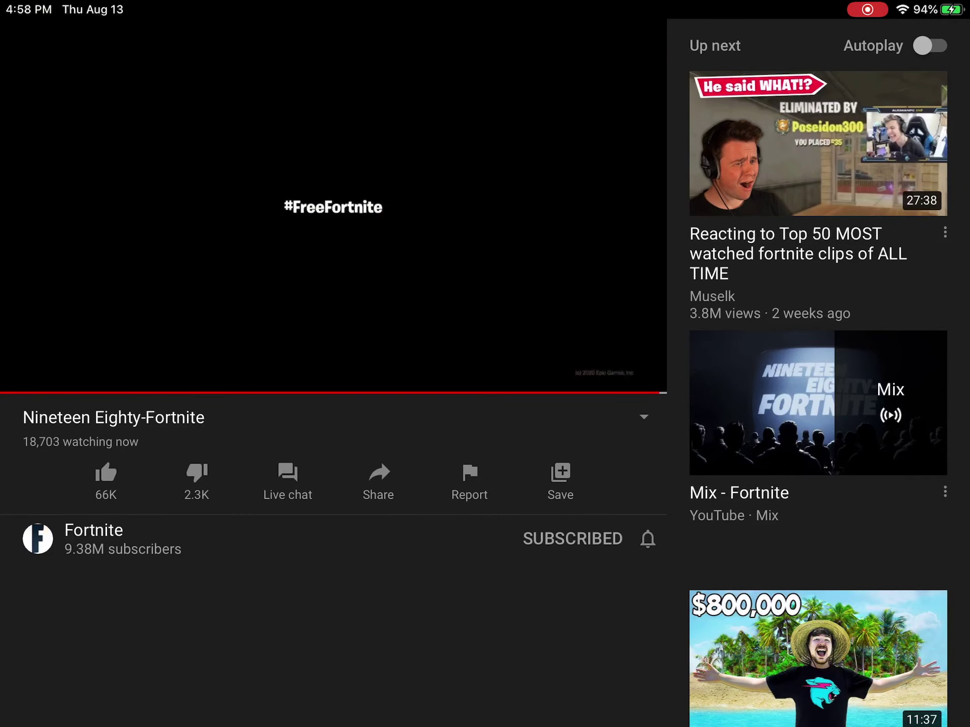
{"action": "left_click_drag", "start_coordinate": [333, 204], "coordinate": [333, 530]}
{"action": "left_click", "coordinate": [947, 658]}
Step: Search the App Store for 'fortnite', finding only wallpaper, skin and quiz apps, then return home
{"action": "left_click_drag", "start_coordinate": [485, 723], "coordinate": [485, 303]}
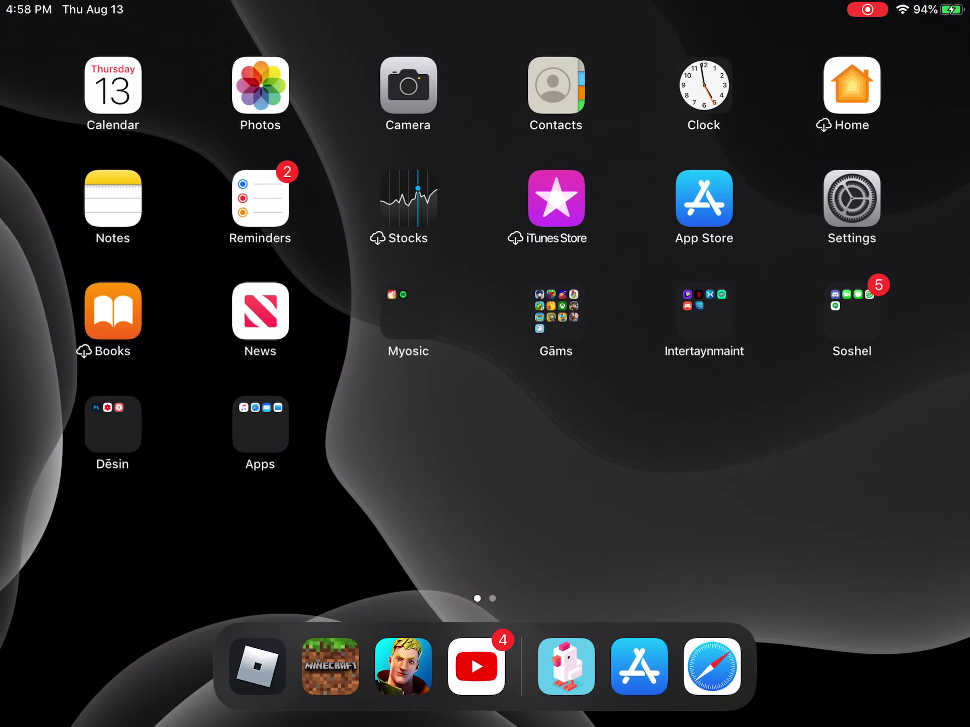
{"action": "left_click", "coordinate": [849, 201]}
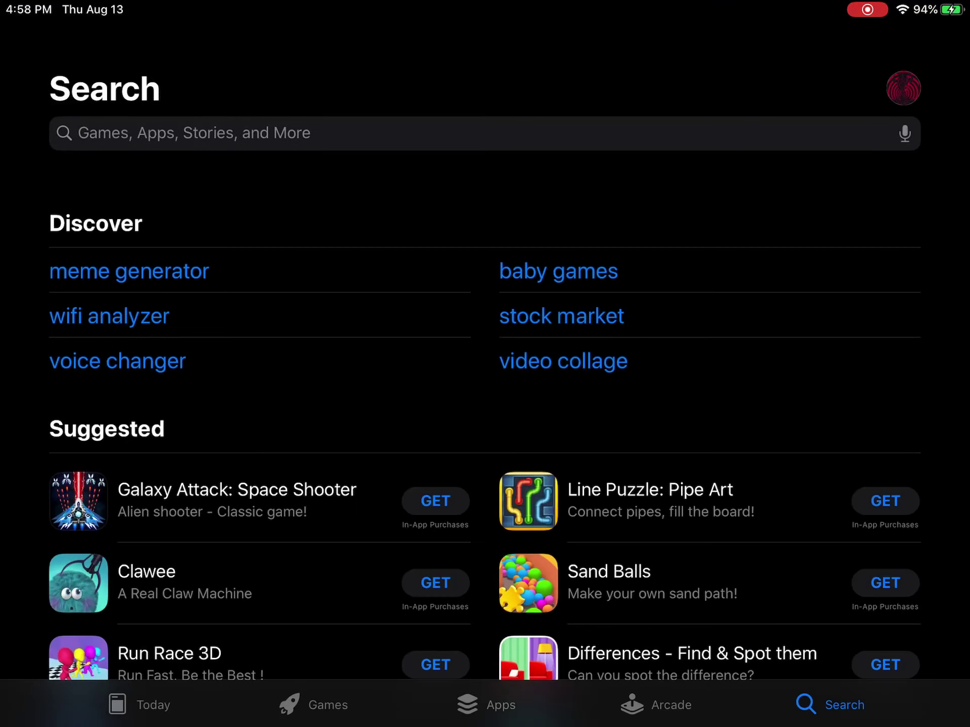
{"action": "left_click", "coordinate": [486, 133]}
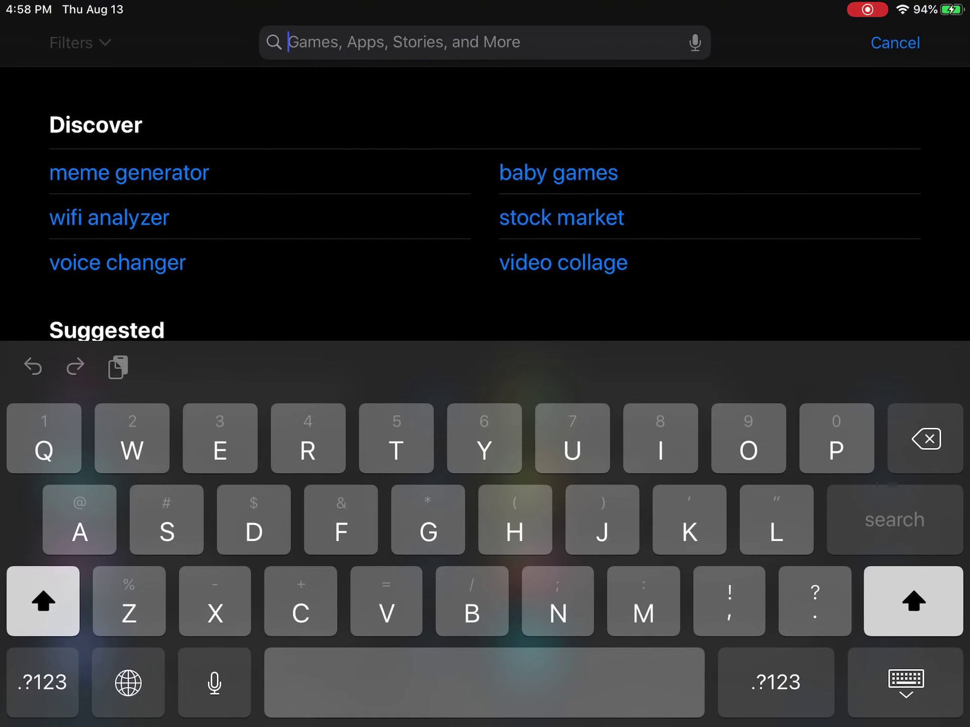
{"action": "type", "text": "fortnite"}
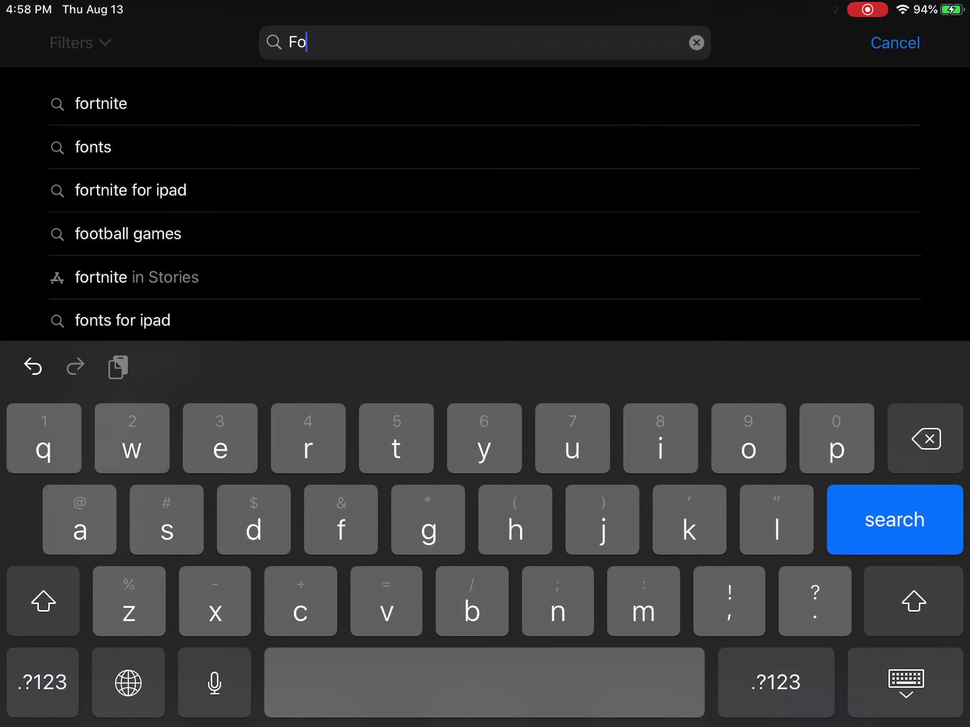
{"action": "left_click", "coordinate": [895, 698]}
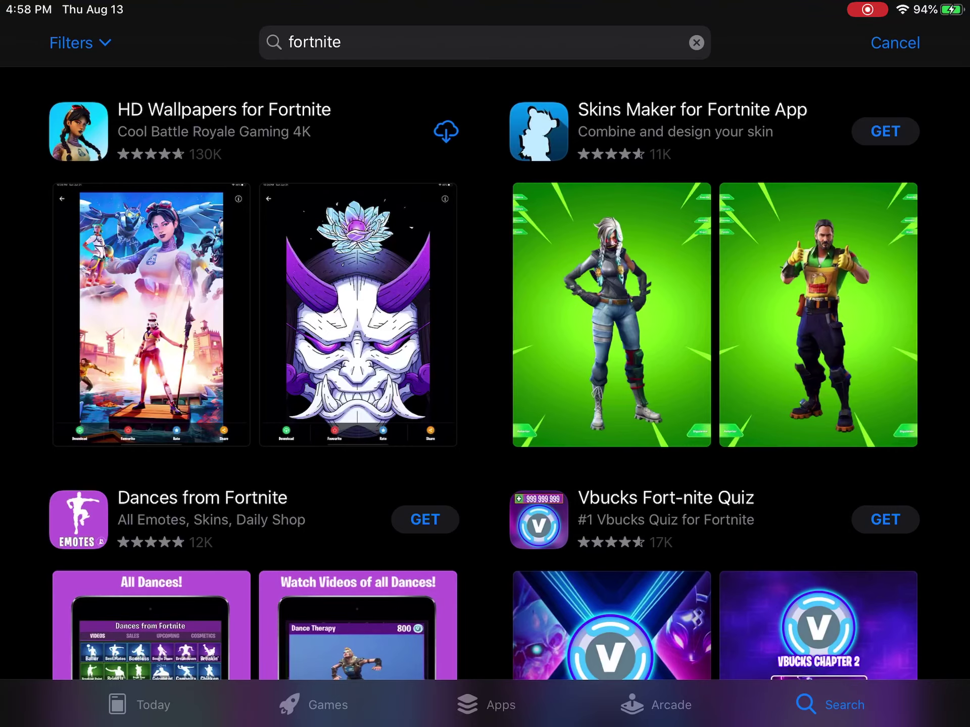
{"action": "left_click_drag", "start_coordinate": [485, 723], "coordinate": [485, 378]}
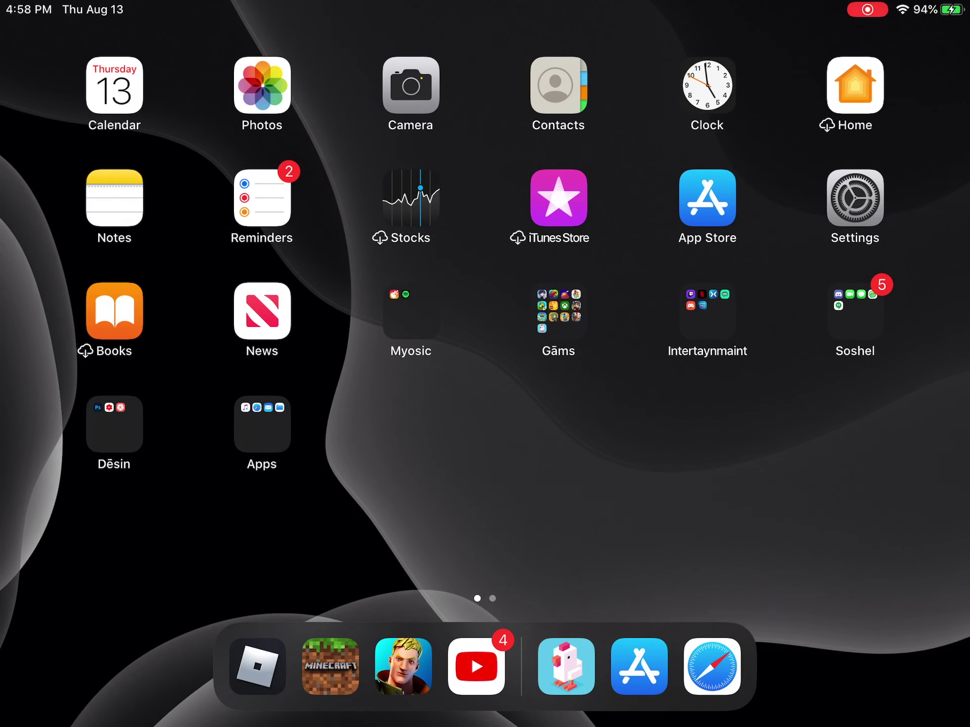
{"action": "left_click", "coordinate": [707, 199]}
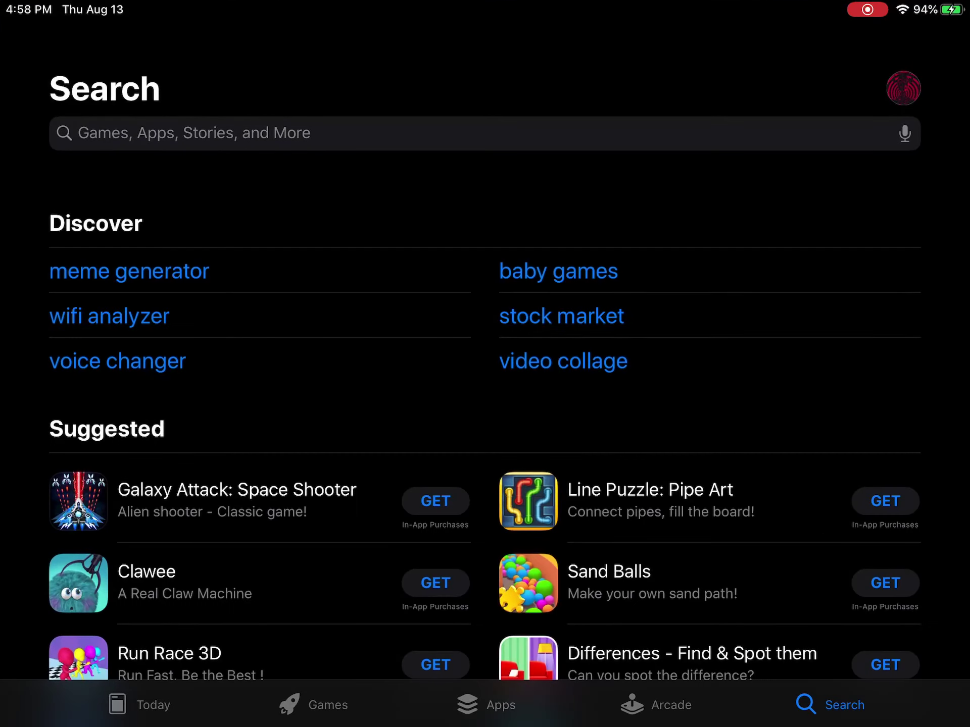
{"action": "left_click", "coordinate": [486, 132]}
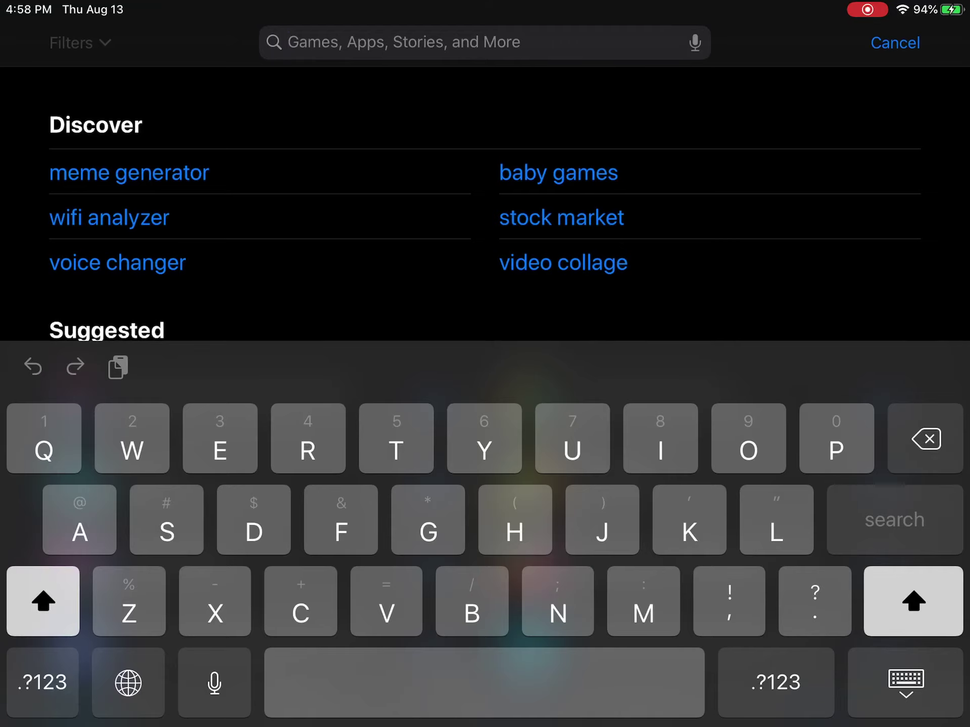
{"action": "left_click", "coordinate": [907, 683]}
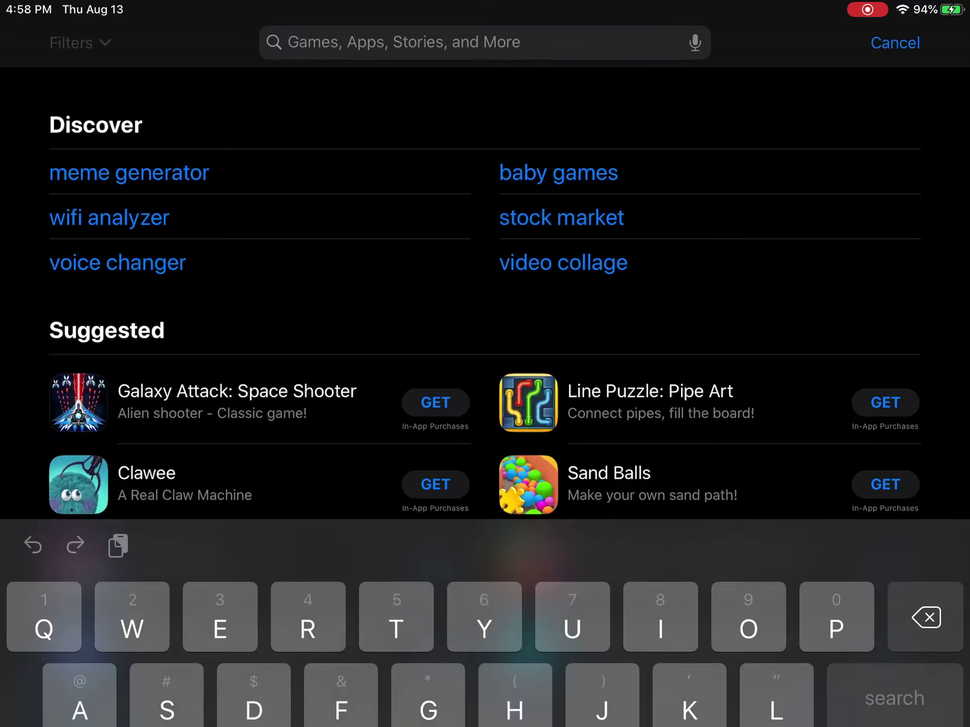
{"action": "key", "text": "super+h"}
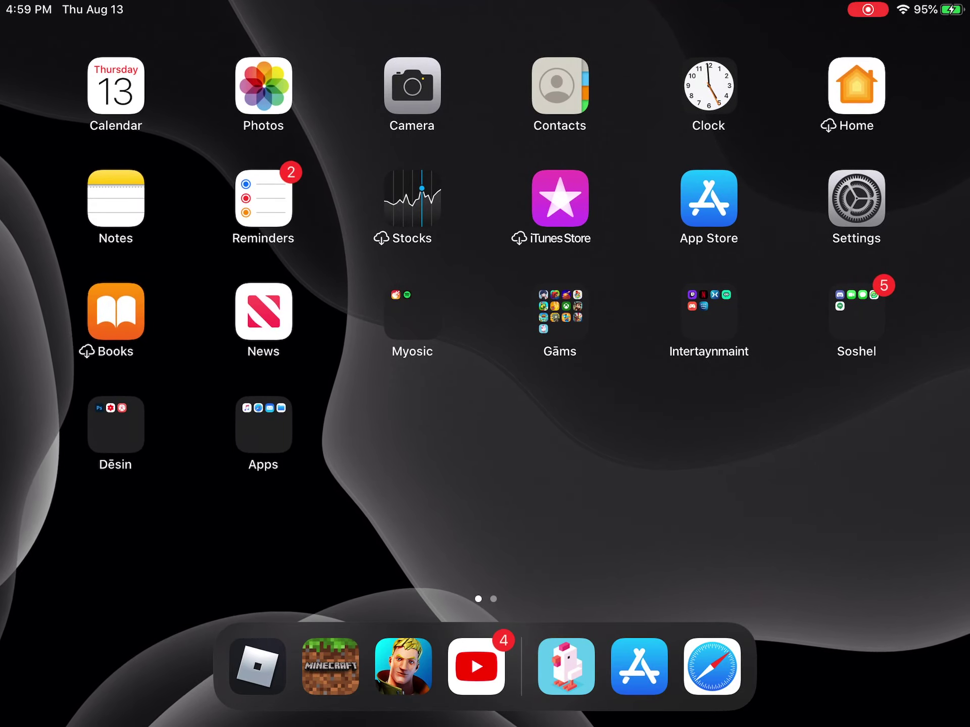
{"action": "left_click", "coordinate": [403, 667]}
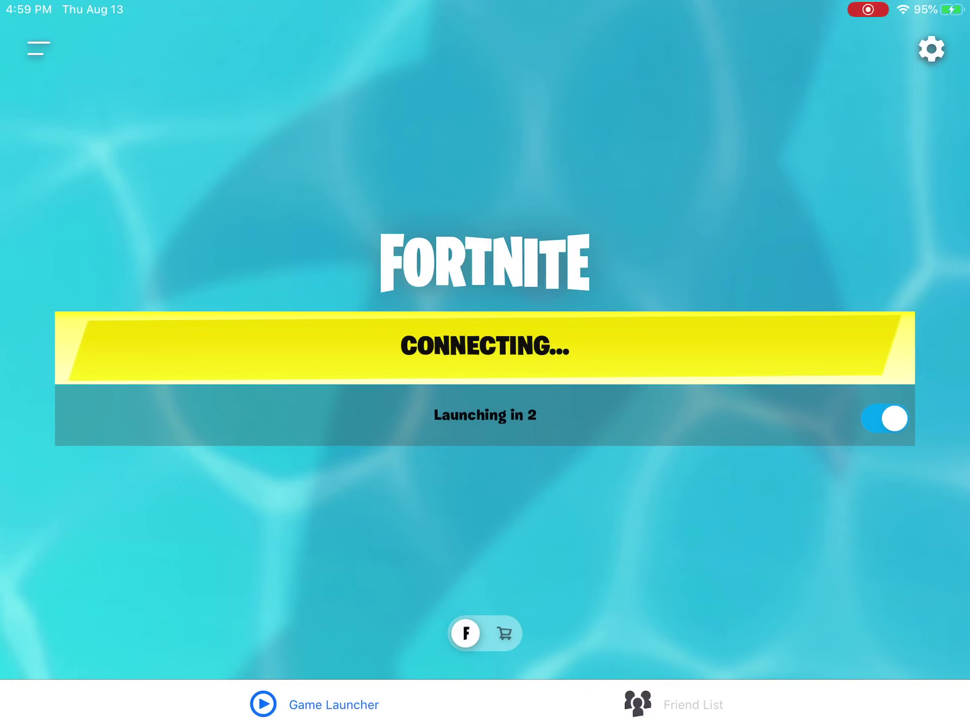
{"action": "left_click_drag", "start_coordinate": [485, 724], "coordinate": [485, 379]}
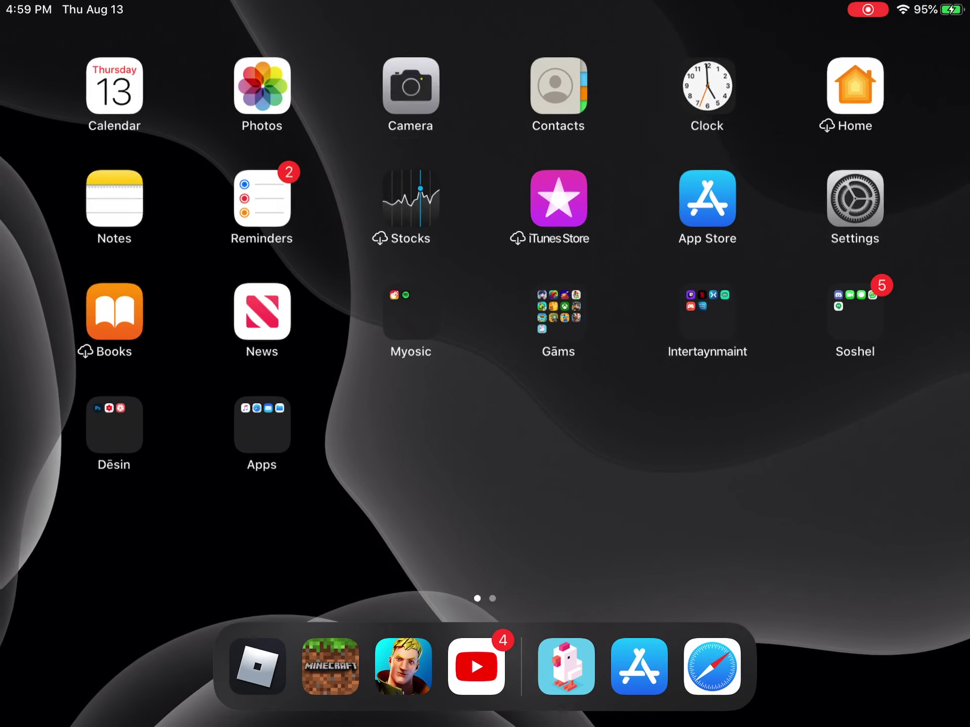